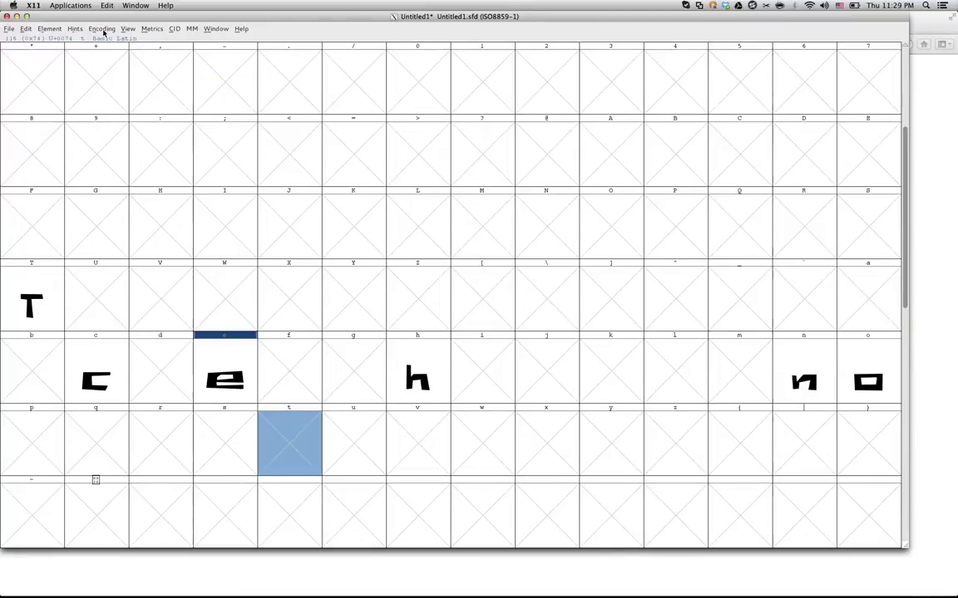
# Step: Open a new metrics window previewing the sample text 'Ton Tch Ten'
pyautogui.click(226, 29)
pyautogui.click(222, 63)
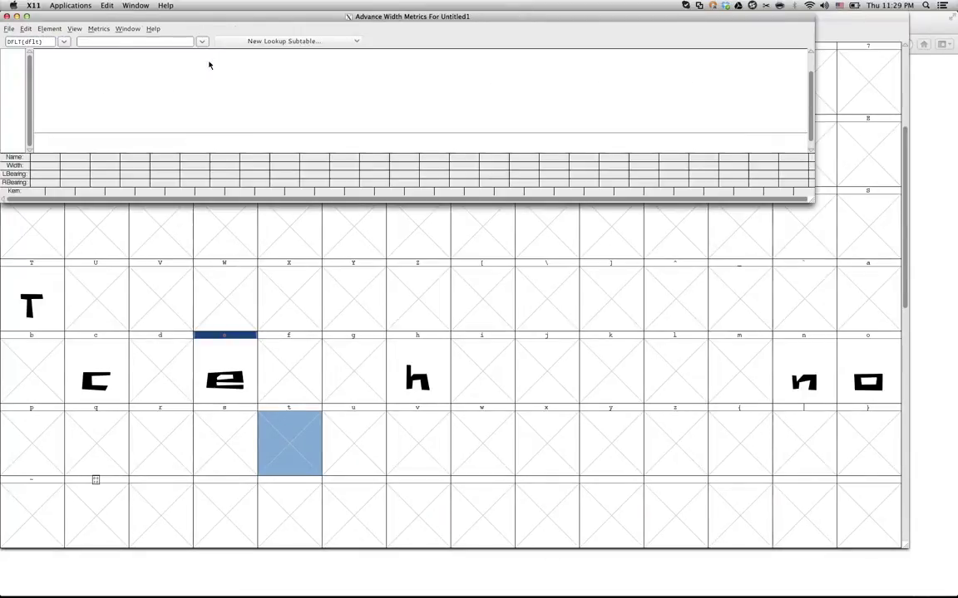
pyautogui.click(95, 41)
pyautogui.write('To')
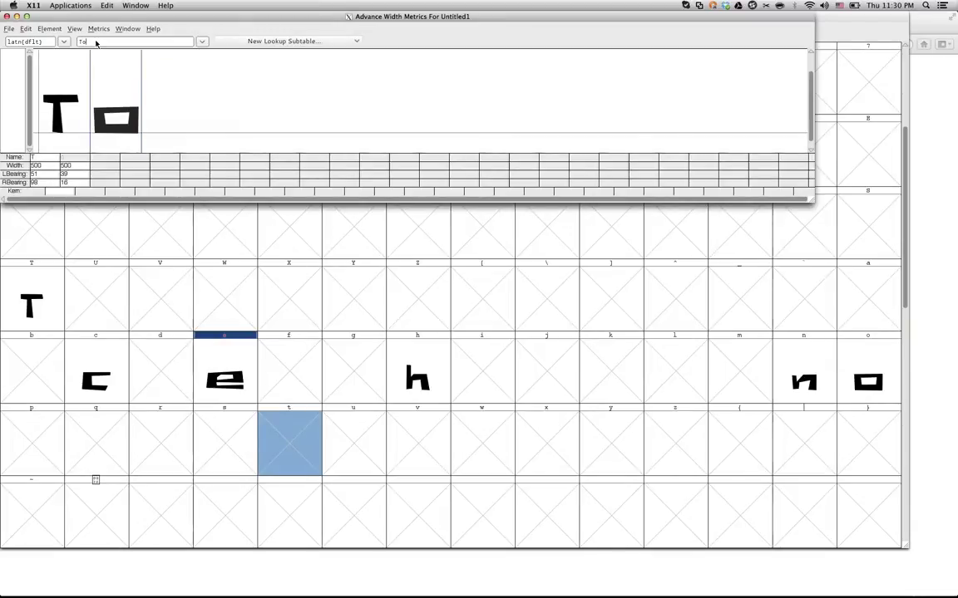
pyautogui.write('n ')
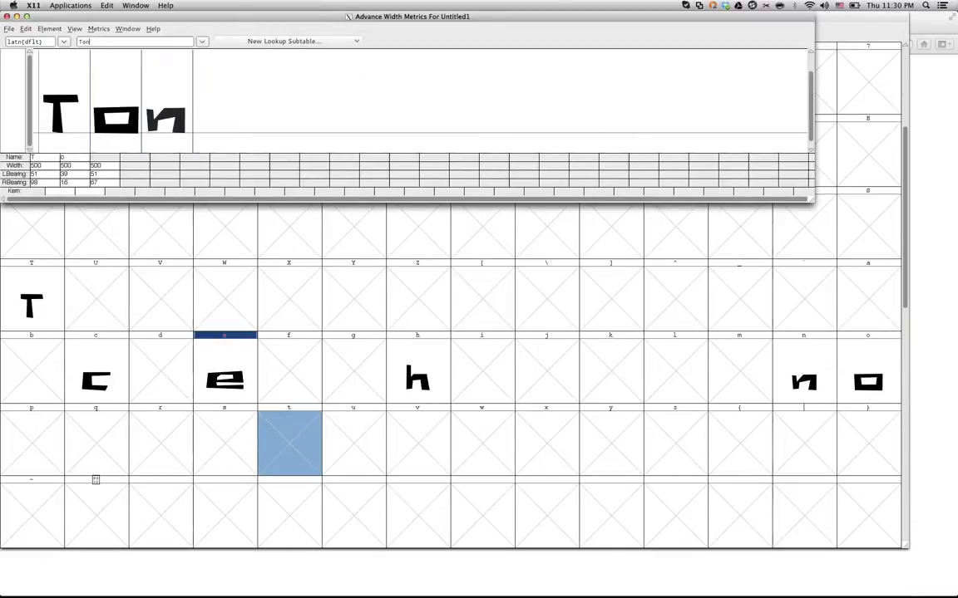
pyautogui.write('Tch ')
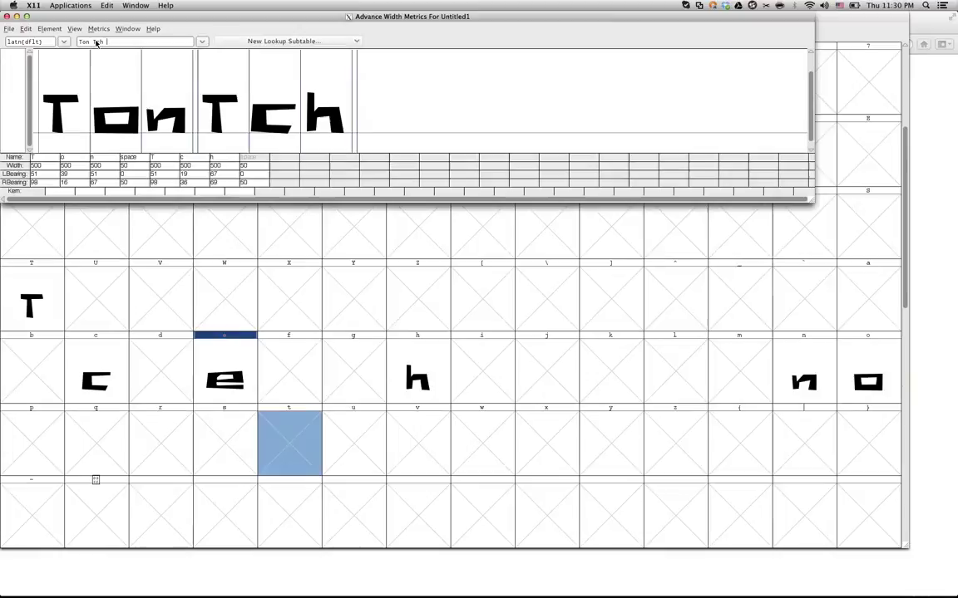
pyautogui.write('Ten')
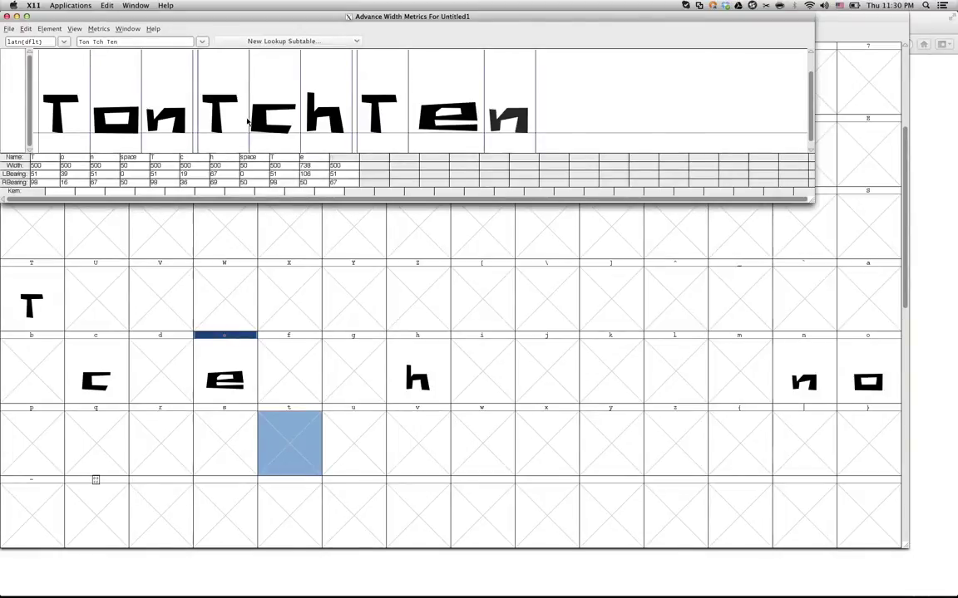
# Step: From Kern By Classes, create a new Horizontal Kerning lookup with the default subtable name
pyautogui.click(75, 28)
pyautogui.moveTo(91, 30)
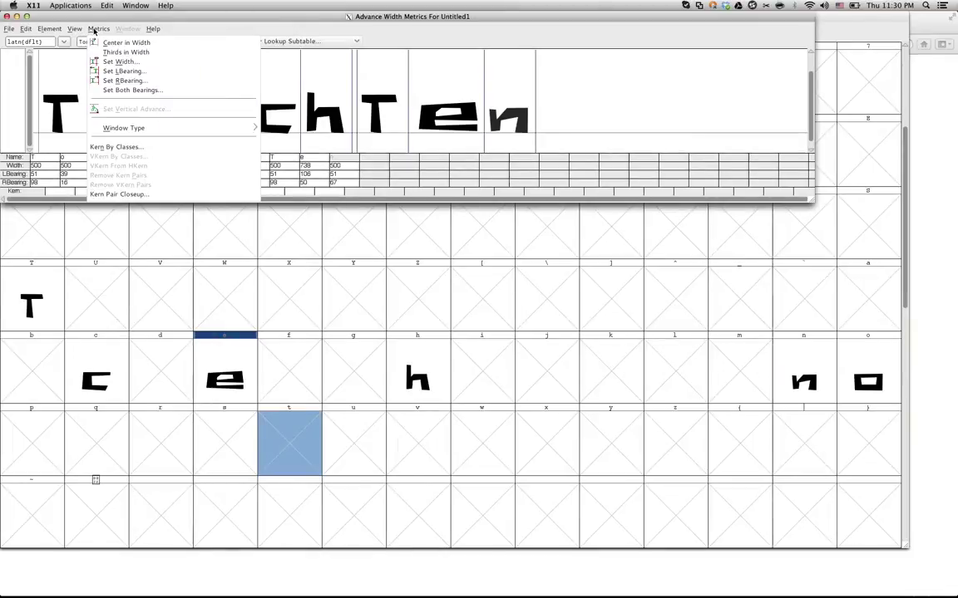
pyautogui.click(106, 147)
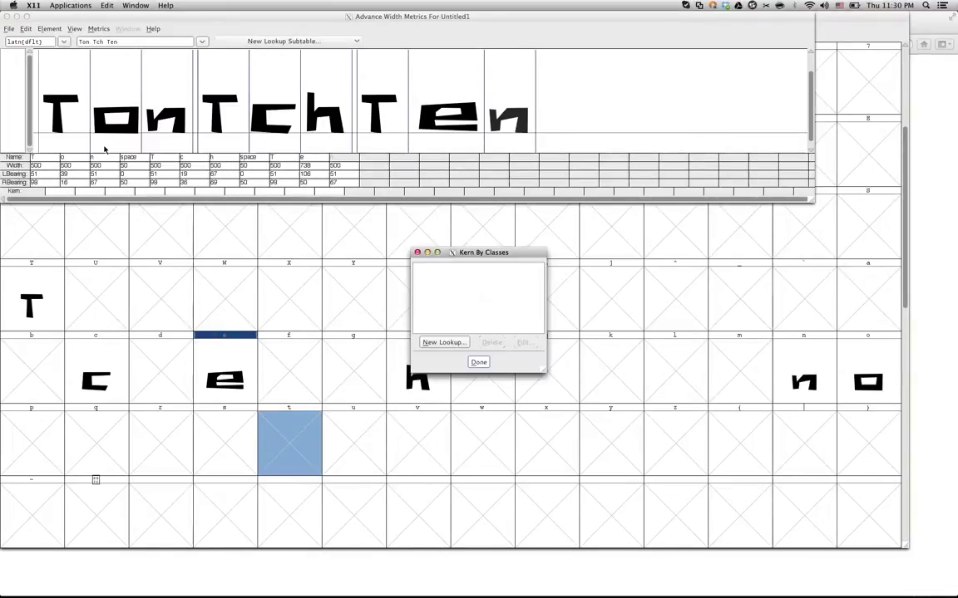
pyautogui.click(444, 343)
pyautogui.click(431, 224)
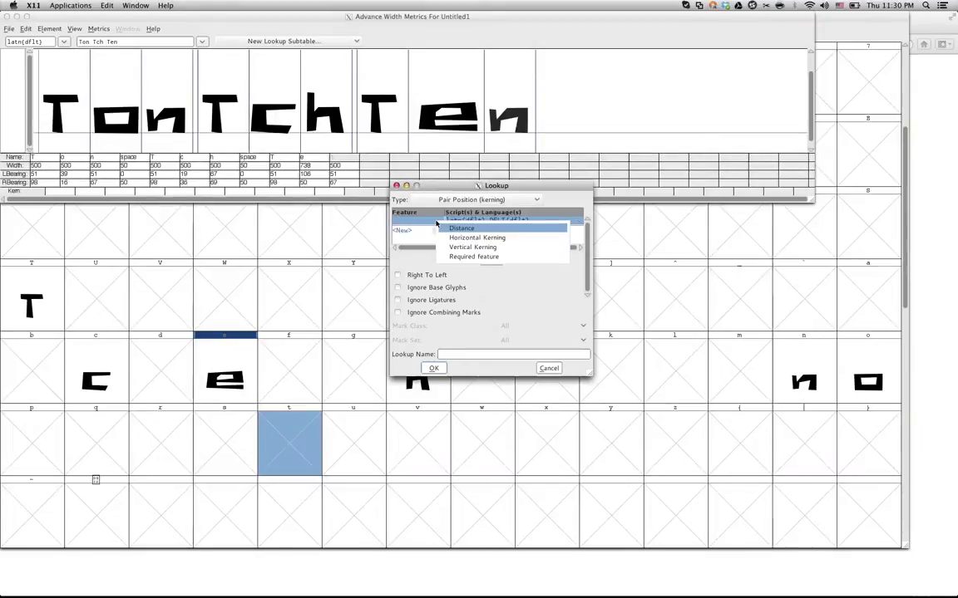
pyautogui.click(424, 234)
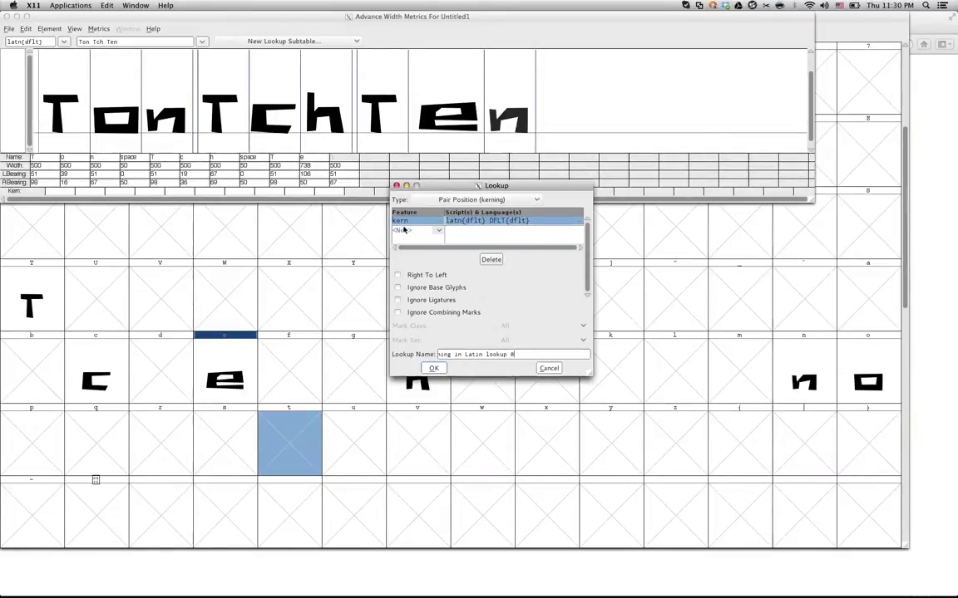
pyautogui.click(433, 367)
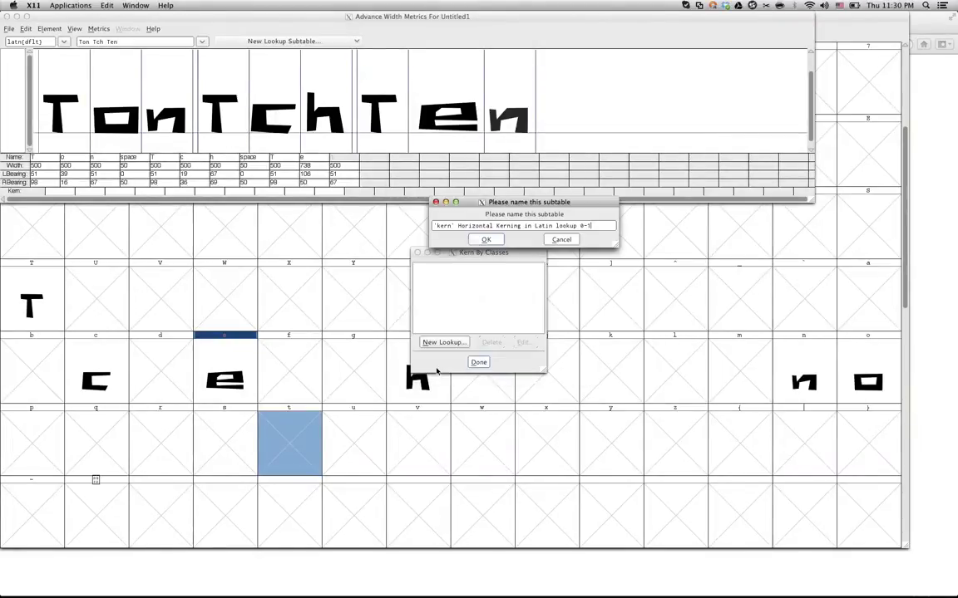
pyautogui.click(486, 239)
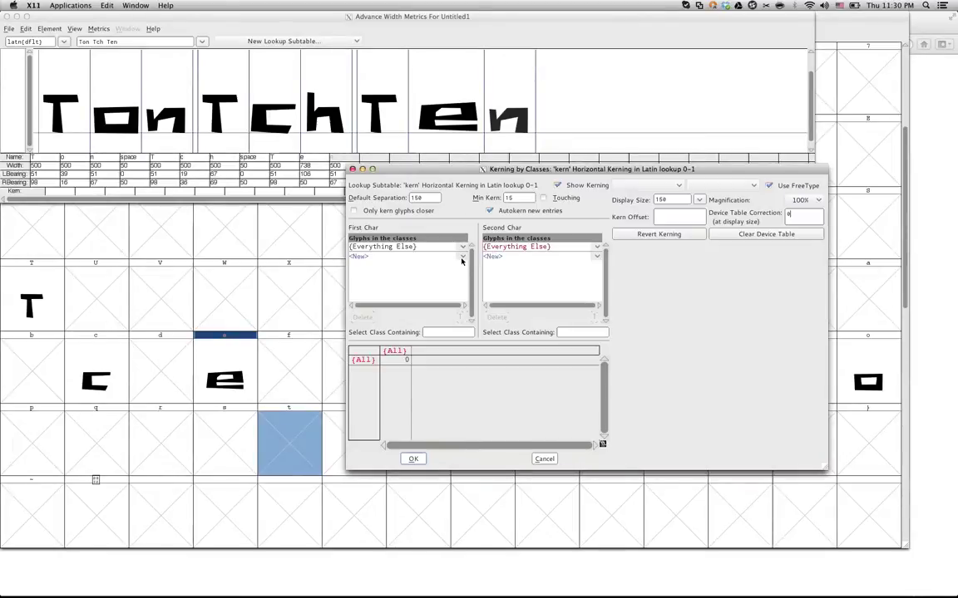
# Step: Define T as the first class and c, e, o as the second class
pyautogui.click(461, 260)
pyautogui.click(514, 388)
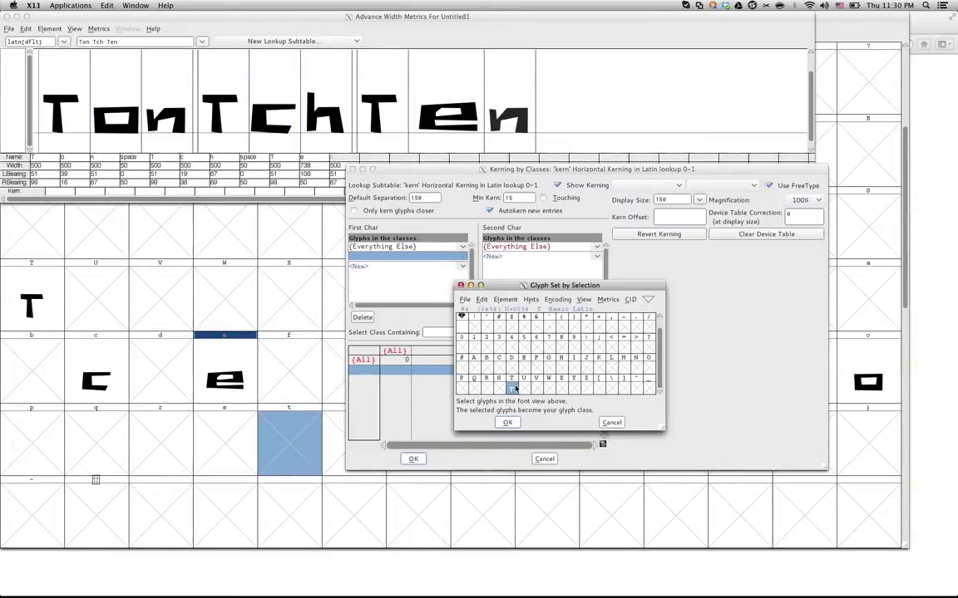
pyautogui.click(507, 422)
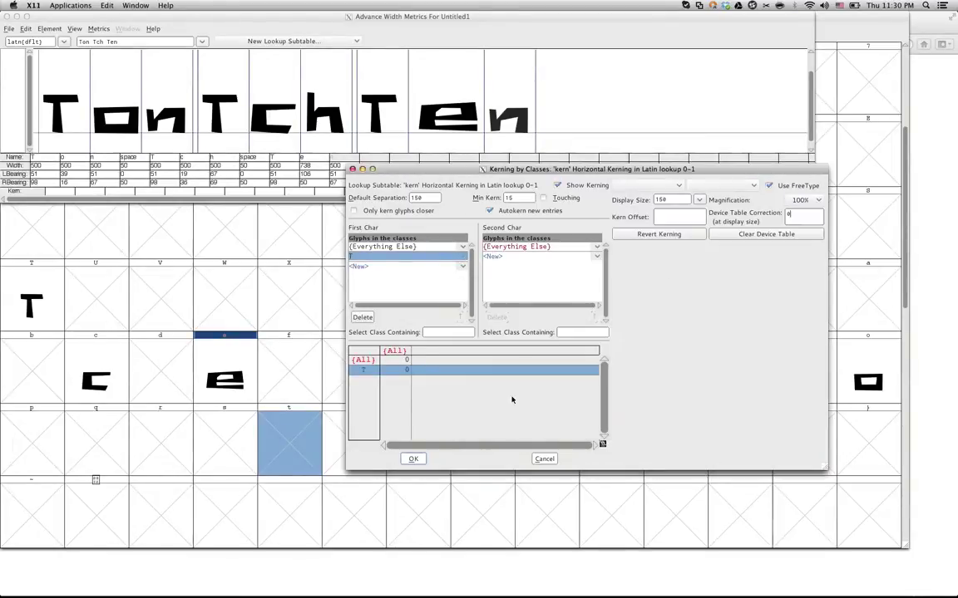
pyautogui.click(596, 257)
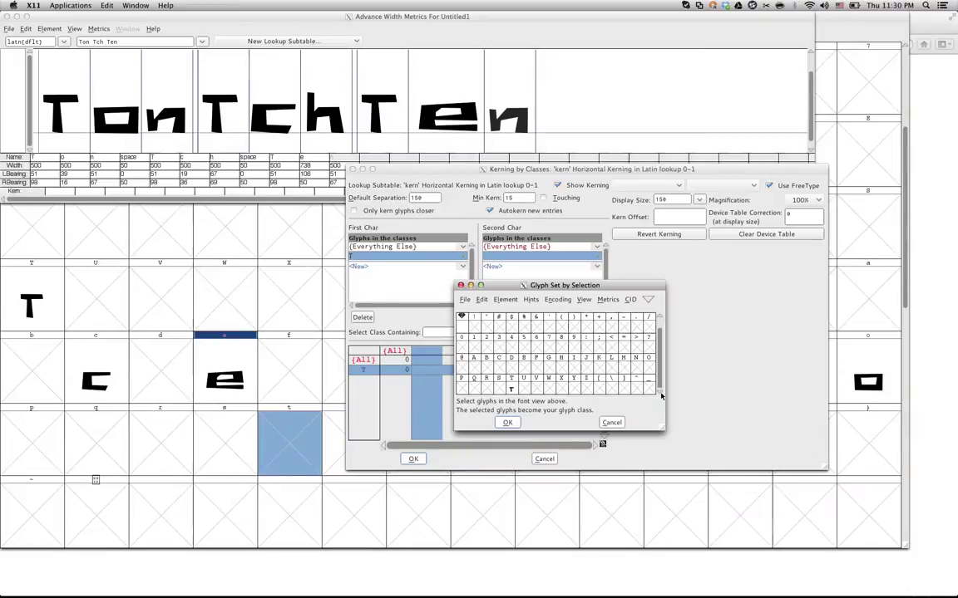
pyautogui.scroll(1, 661, 396)
pyautogui.scroll(-2, 659, 349)
pyautogui.keyDown('ctrl'); pyautogui.click(500, 369); pyautogui.keyUp('ctrl')
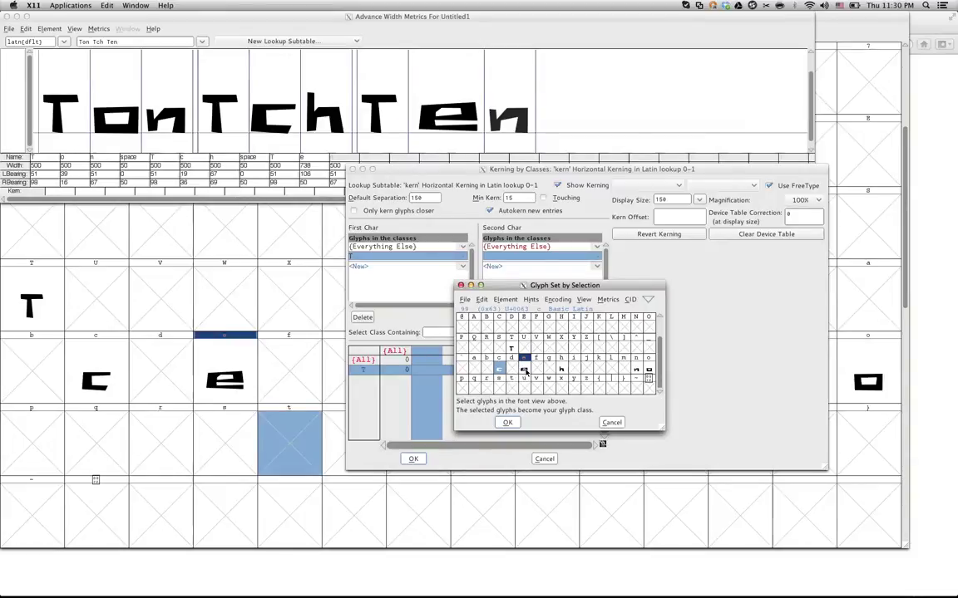
pyautogui.keyDown('ctrl'); pyautogui.click(525, 372); pyautogui.keyUp('ctrl')
pyautogui.keyDown('ctrl'); pyautogui.click(648, 369); pyautogui.keyUp('ctrl')
pyautogui.click(507, 423)
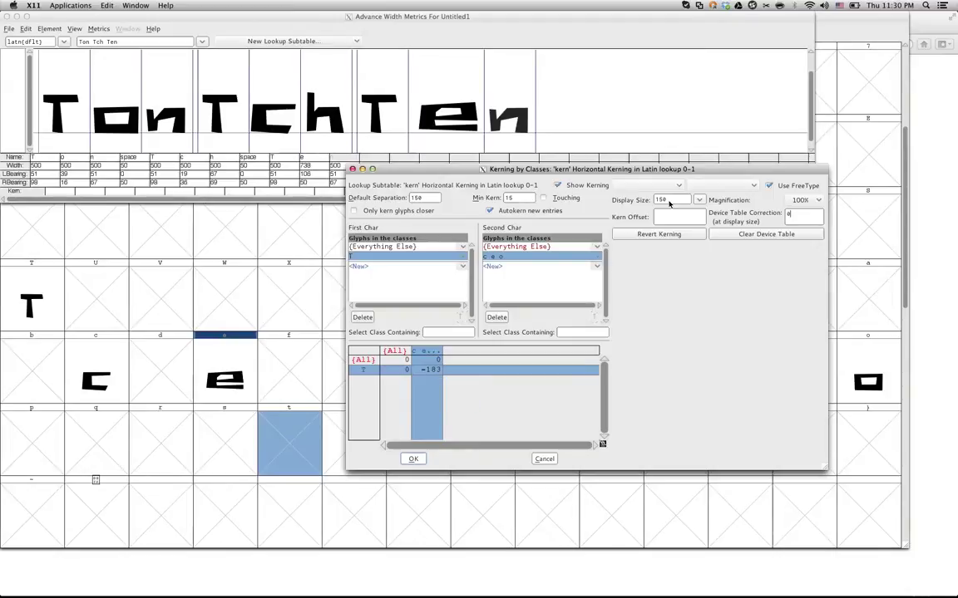
# Step: Accept the class kerning settings, close the lookup list, and enable kerning in the preview
pyautogui.click(412, 459)
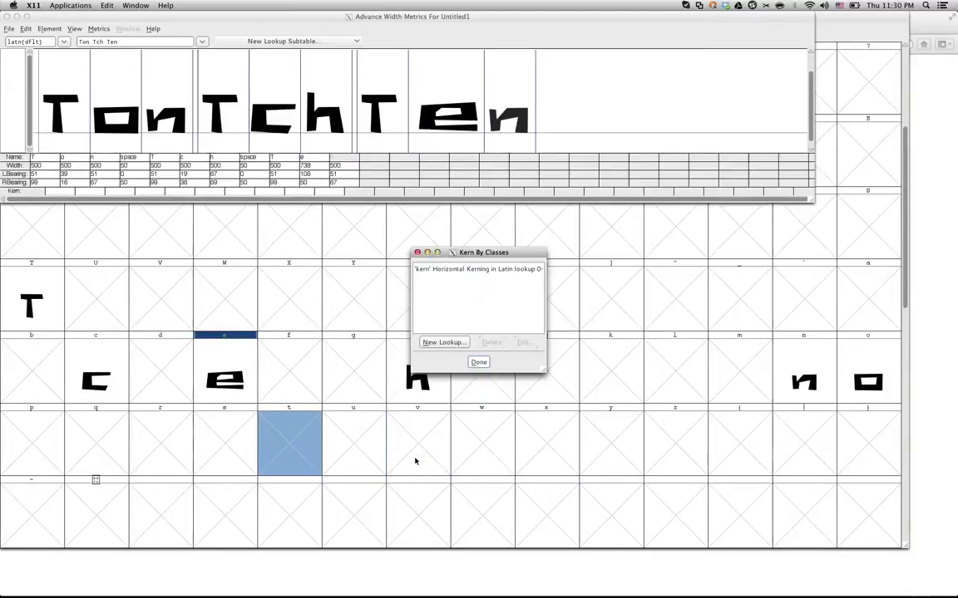
pyautogui.click(479, 363)
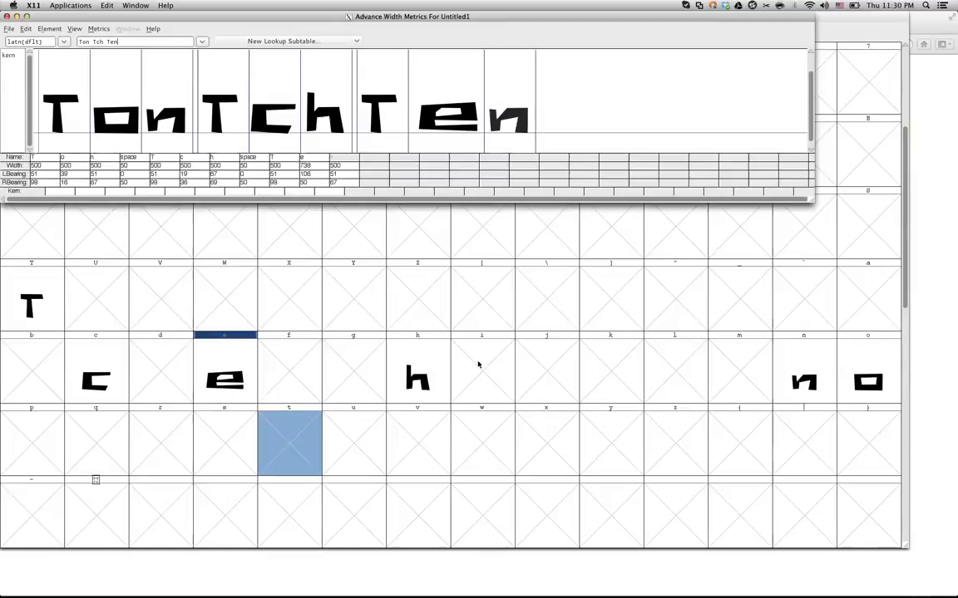
pyautogui.click(12, 57)
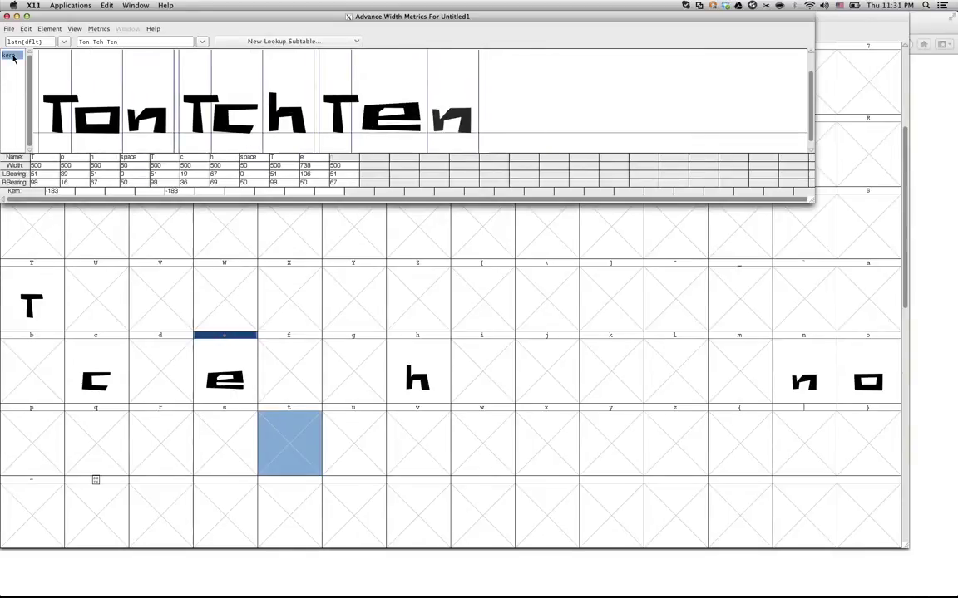
# Step: Tune the T pair kern through -143, -53, 7, -113 and -213, settling at -253
pyautogui.click(65, 192)
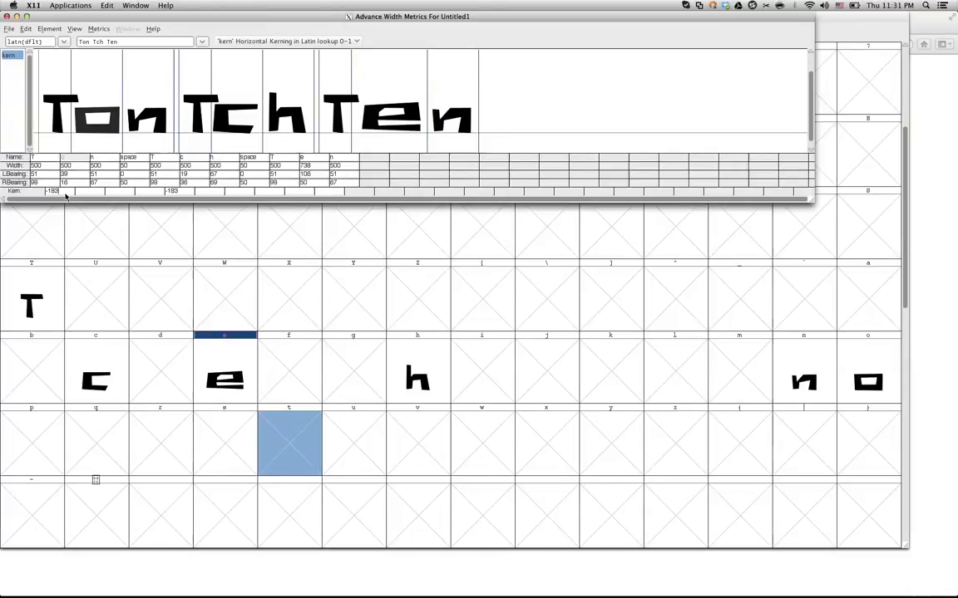
pyautogui.write('-143')
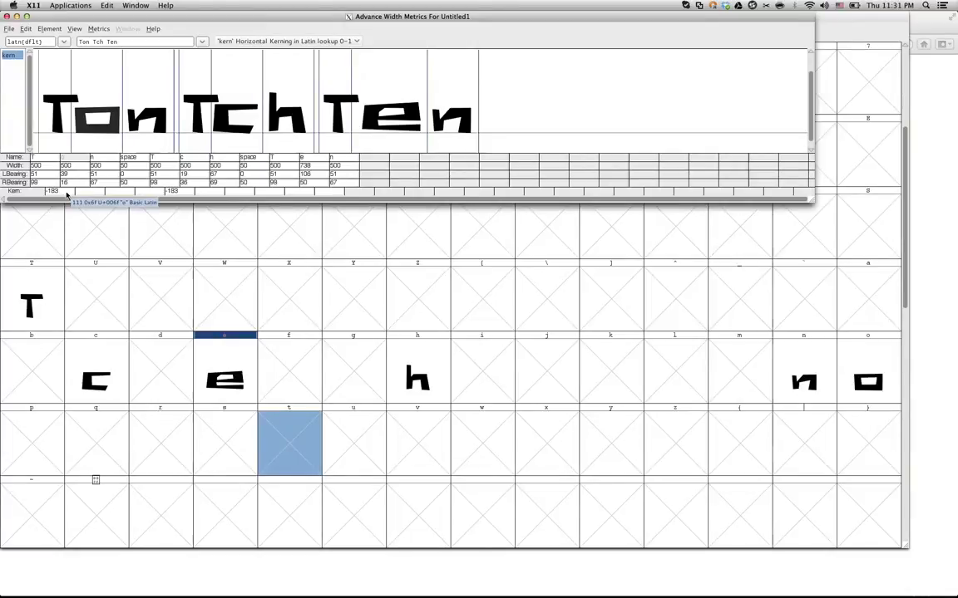
pyautogui.press('Return')
pyautogui.write('-53')
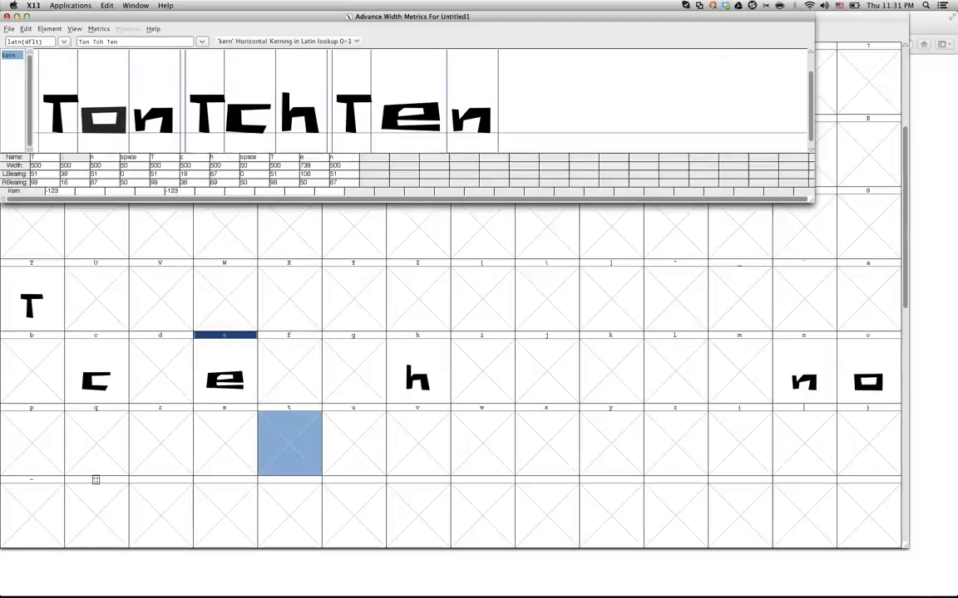
pyautogui.press('Return')
pyautogui.press('Up')
pyautogui.press('Up')
pyautogui.press('Up')
pyautogui.press('Up')
pyautogui.press('Up')
pyautogui.press('Up')
pyautogui.press('Up')
pyautogui.press('Up')
pyautogui.press('Up')
pyautogui.press('Up')
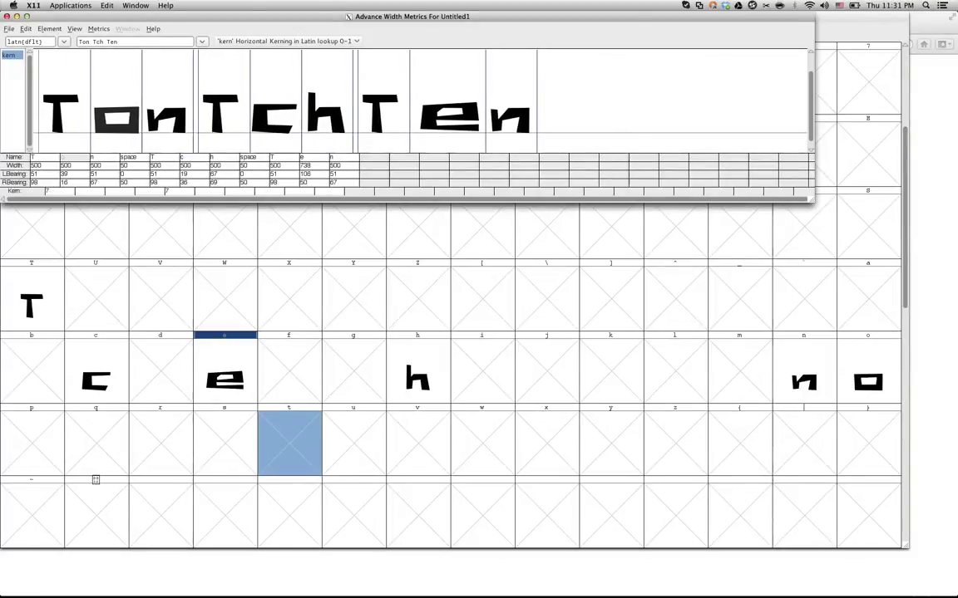
pyautogui.press('Down')
pyautogui.press('Down')
pyautogui.press('Down')
pyautogui.press('Down')
pyautogui.press('Down')
pyautogui.press('Down')
pyautogui.press('Down')
pyautogui.press('Down')
pyautogui.press('Down')
pyautogui.press('Down')
pyautogui.press('Down')
pyautogui.press('Down')
pyautogui.press('Down')
pyautogui.press('Down')
pyautogui.press('Down')
pyautogui.press('Down')
pyautogui.press('Down')
pyautogui.press('Down')
pyautogui.press('Down')
pyautogui.press('Down')
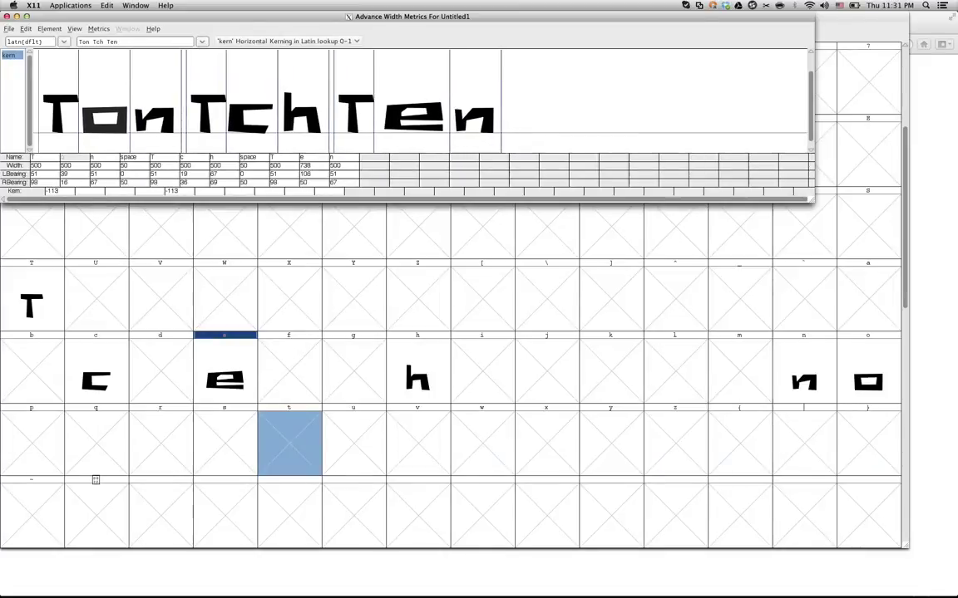
pyautogui.press('Down')
pyautogui.press('Down')
pyautogui.press('Down')
pyautogui.press('Down')
pyautogui.press('Down')
pyautogui.press('Down')
pyautogui.press('Down')
pyautogui.press('Down')
pyautogui.press('Down')
pyautogui.press('Down')
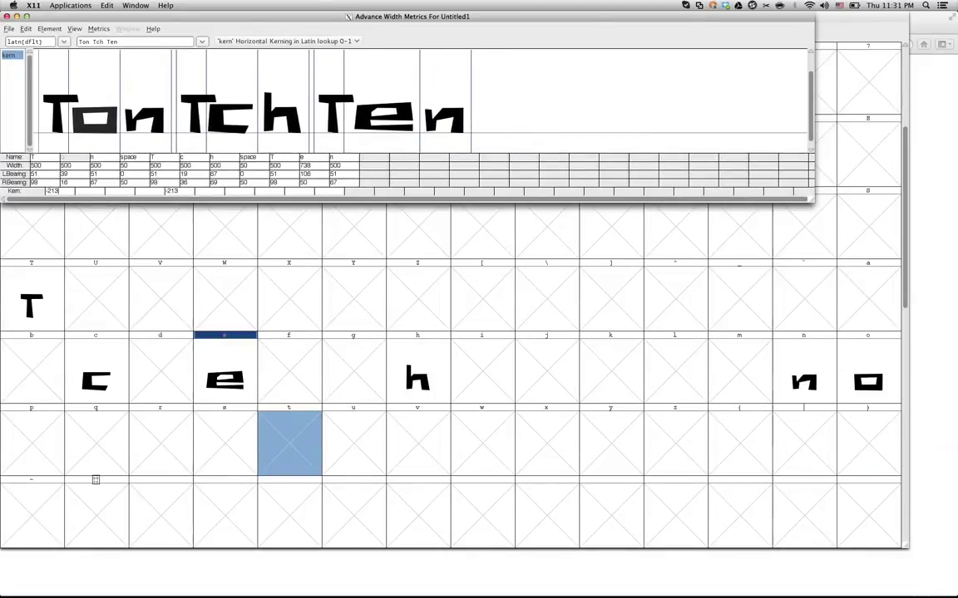
pyautogui.press('Down')
pyautogui.press('Down')
pyautogui.press('Down')
pyautogui.press('Down')
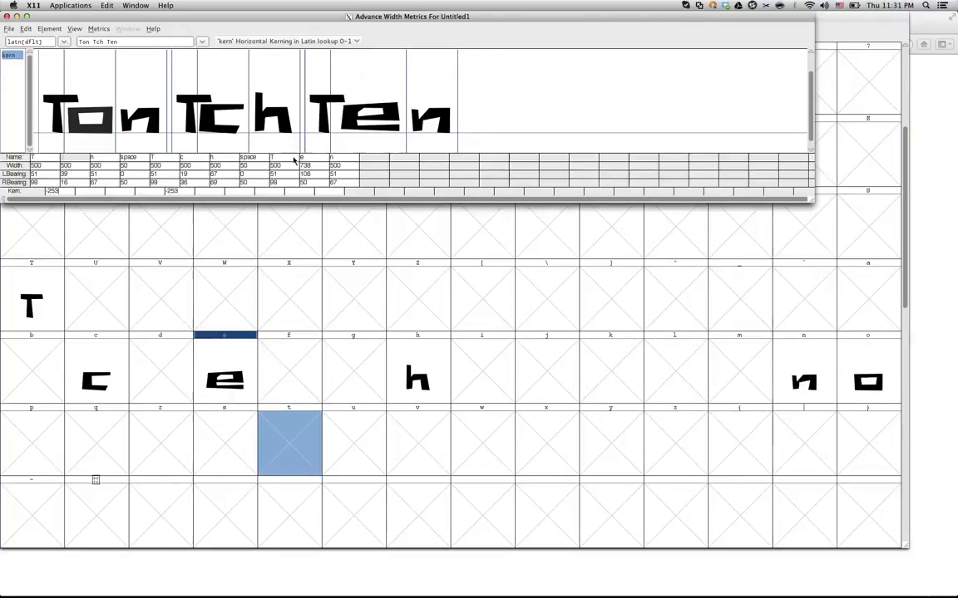
pyautogui.click(73, 28)
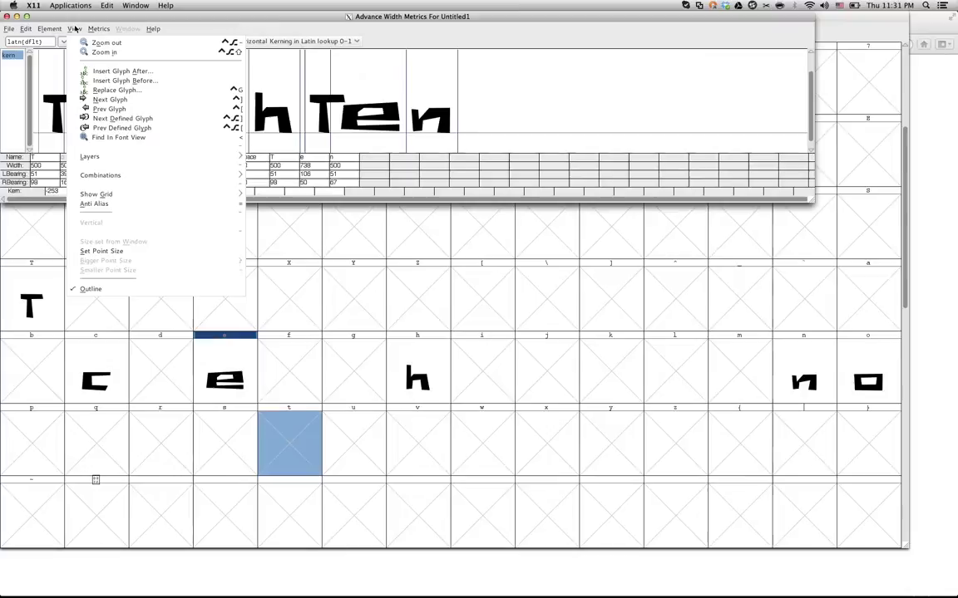
pyautogui.moveTo(99, 29)
pyautogui.click(116, 147)
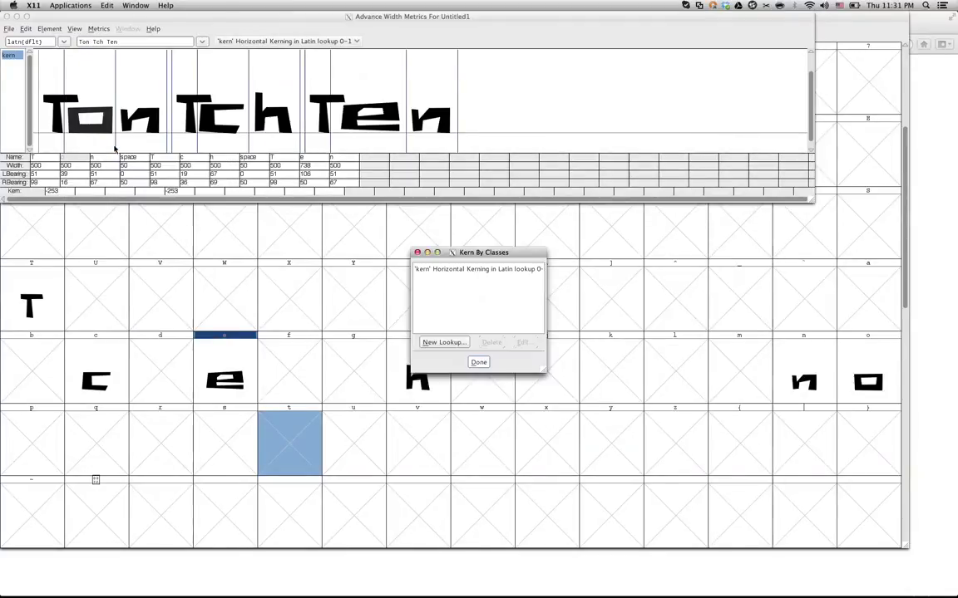
pyautogui.click(438, 271)
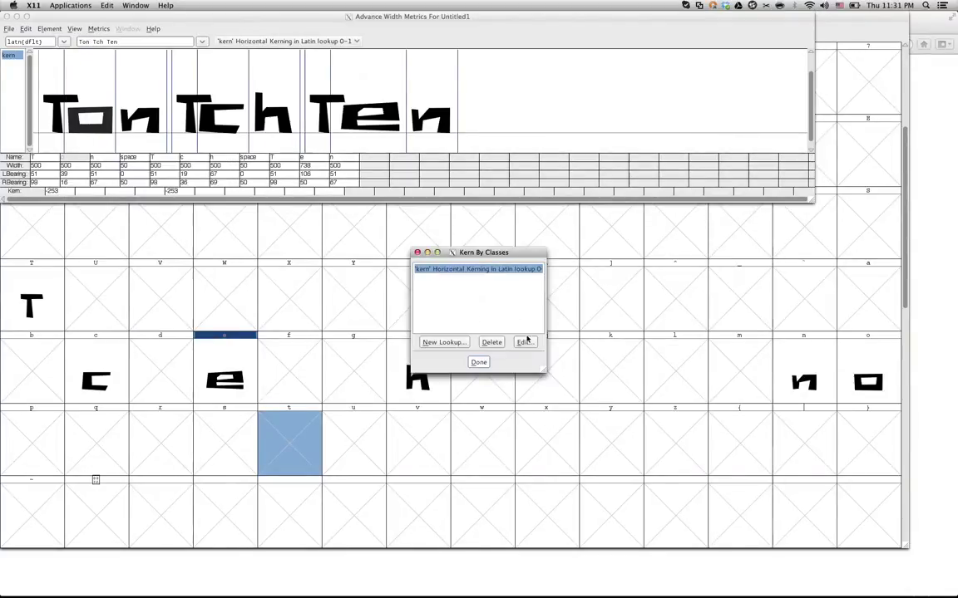
pyautogui.click(523, 342)
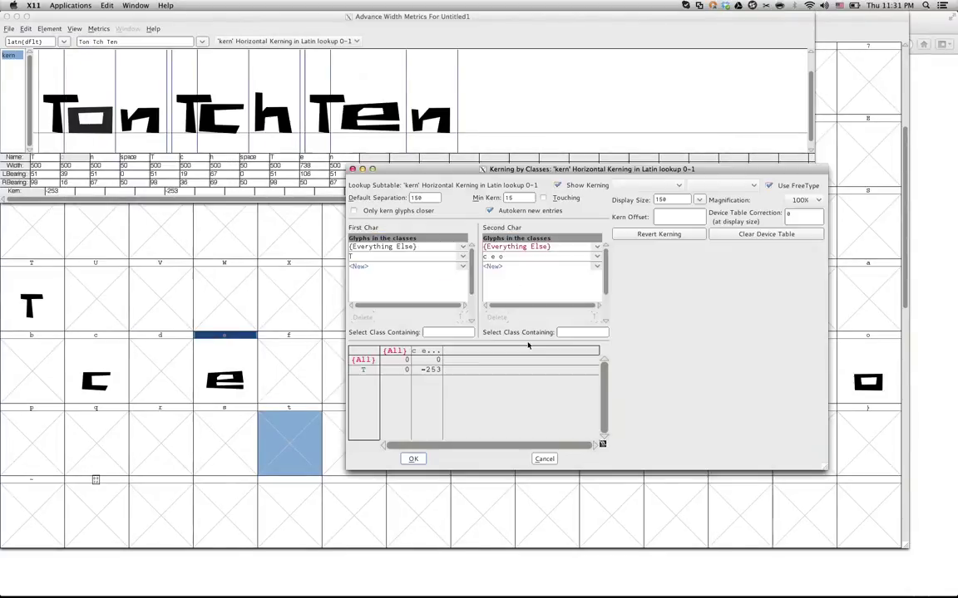
pyautogui.click(498, 257)
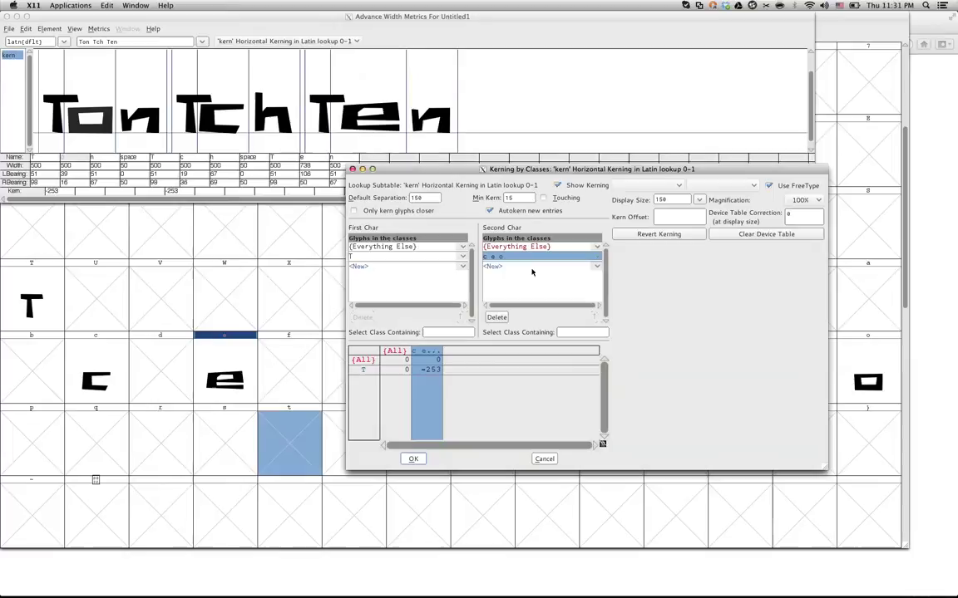
pyautogui.click(460, 267)
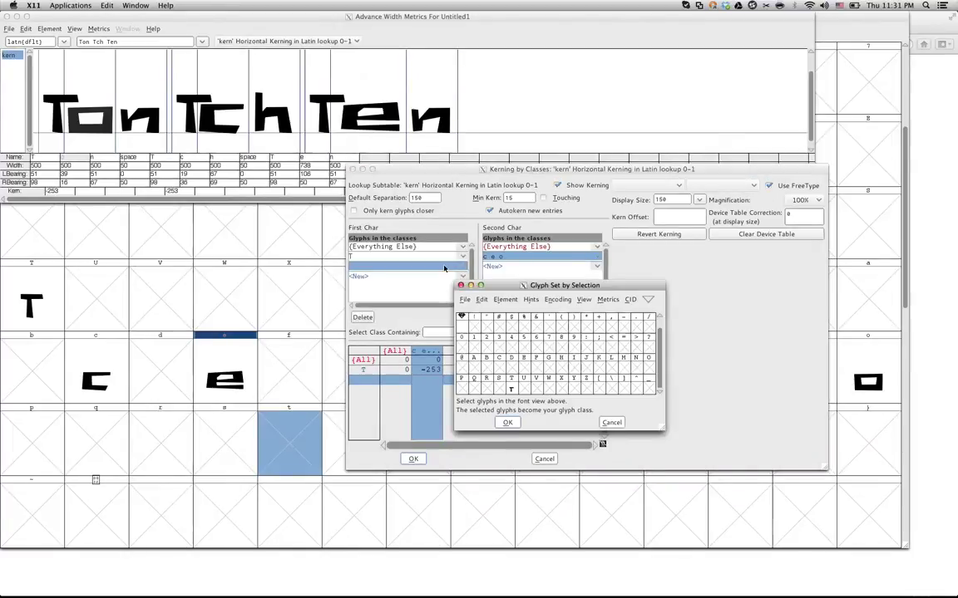
pyautogui.click(611, 422)
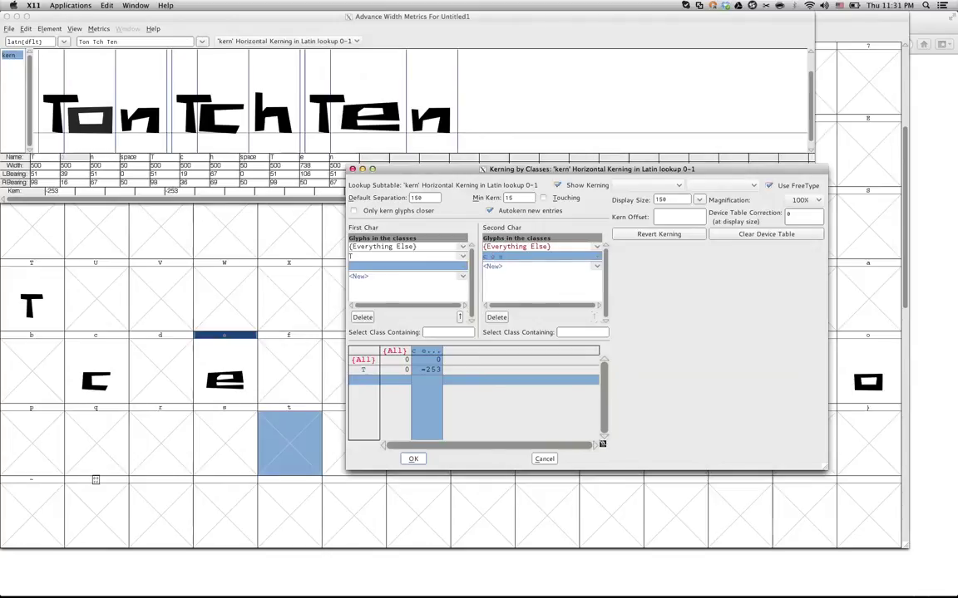
pyautogui.click(414, 458)
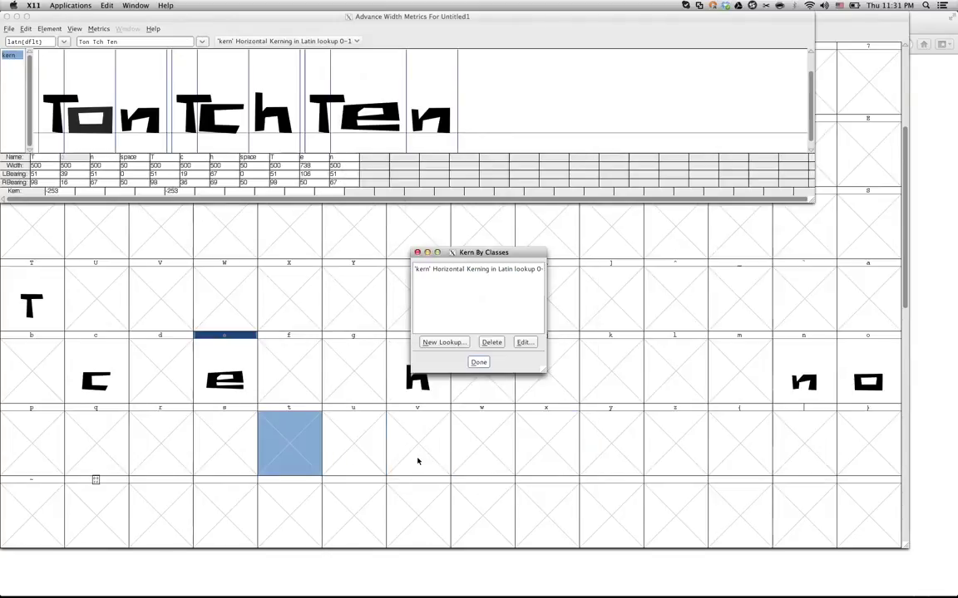
# Step: Close the class-kerning lookup list and dismiss the add-subtable prompt
pyautogui.click(486, 360)
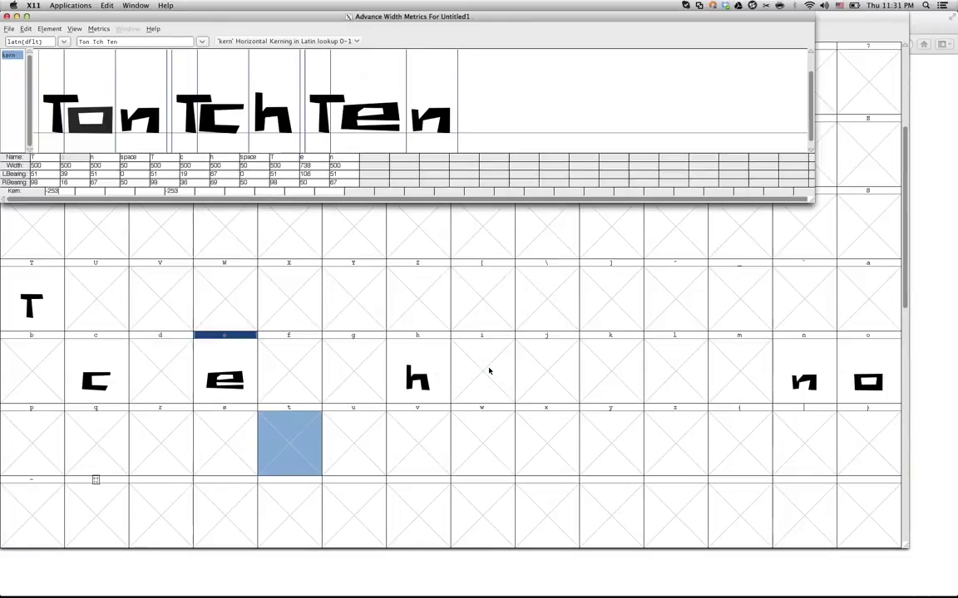
pyautogui.click(276, 193)
pyautogui.click(528, 271)
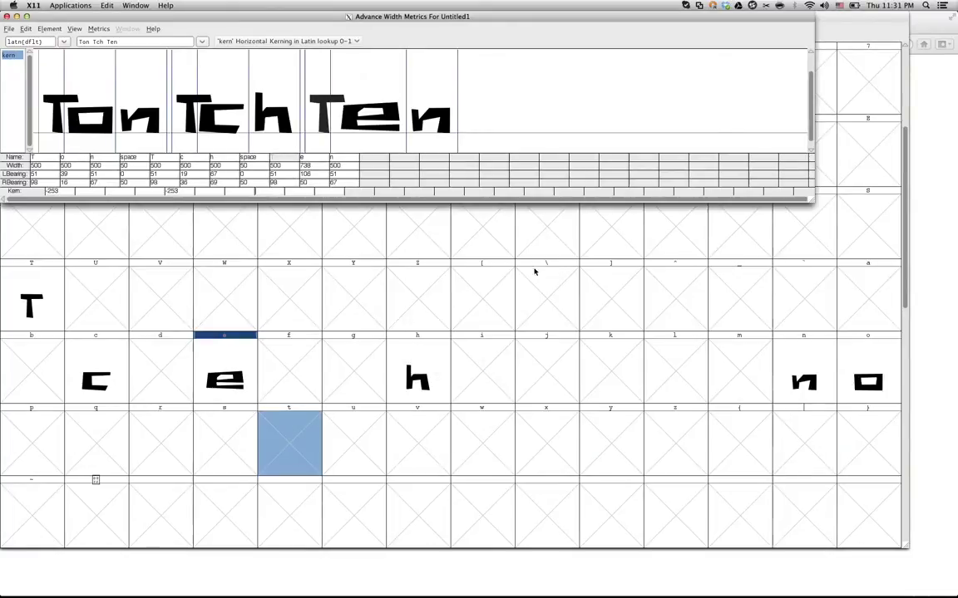
# Step: Test T pairs by retyping the sample text, trying 'Ten Ton Tch Tch', then 'Ten Ton Ten'
pyautogui.click(132, 46)
pyautogui.write('Te')
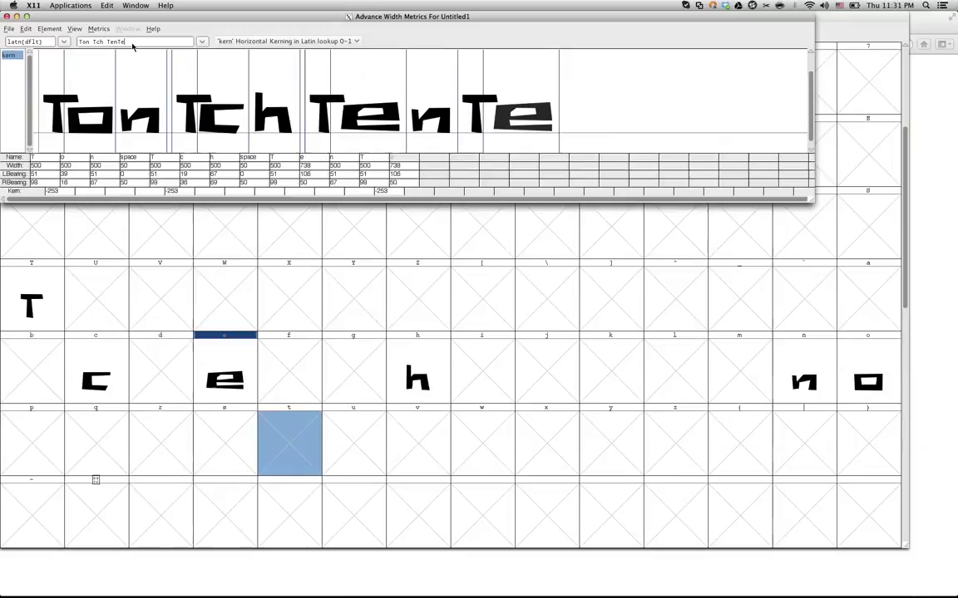
pyautogui.write('n')
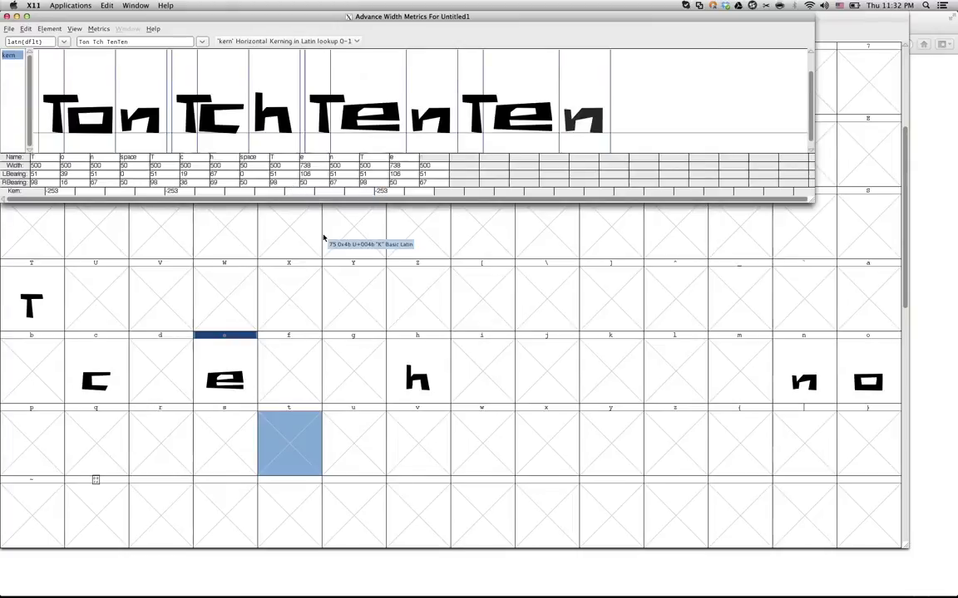
pyautogui.press('BackSpace')
pyautogui.press('BackSpace')
pyautogui.press('BackSpace')
pyautogui.press('BackSpace')
pyautogui.press('BackSpace')
pyautogui.press('BackSpace')
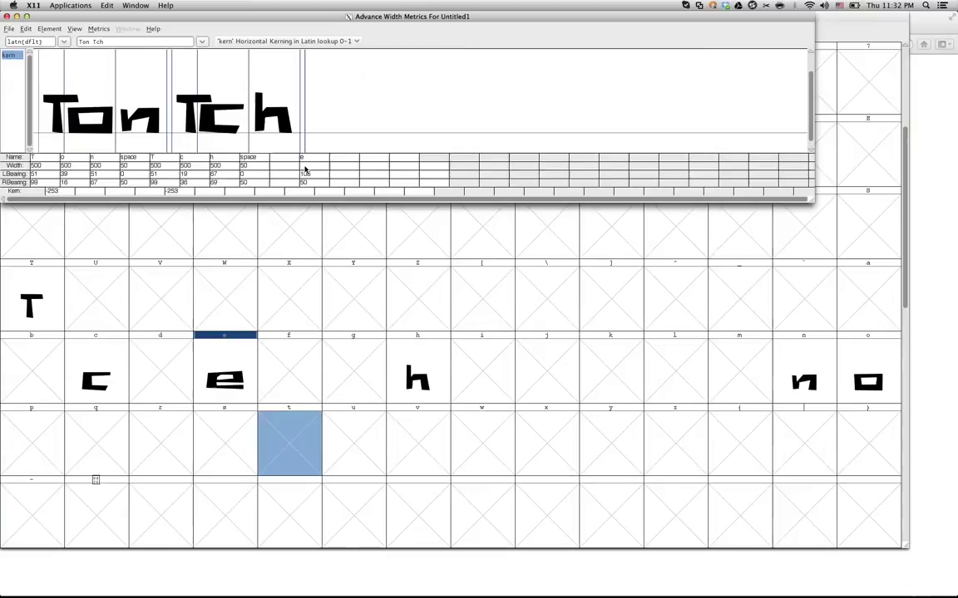
pyautogui.press('BackSpace')
pyautogui.press('BackSpace')
pyautogui.press('BackSpace')
pyautogui.press('BackSpace')
pyautogui.press('BackSpace')
pyautogui.press('BackSpace')
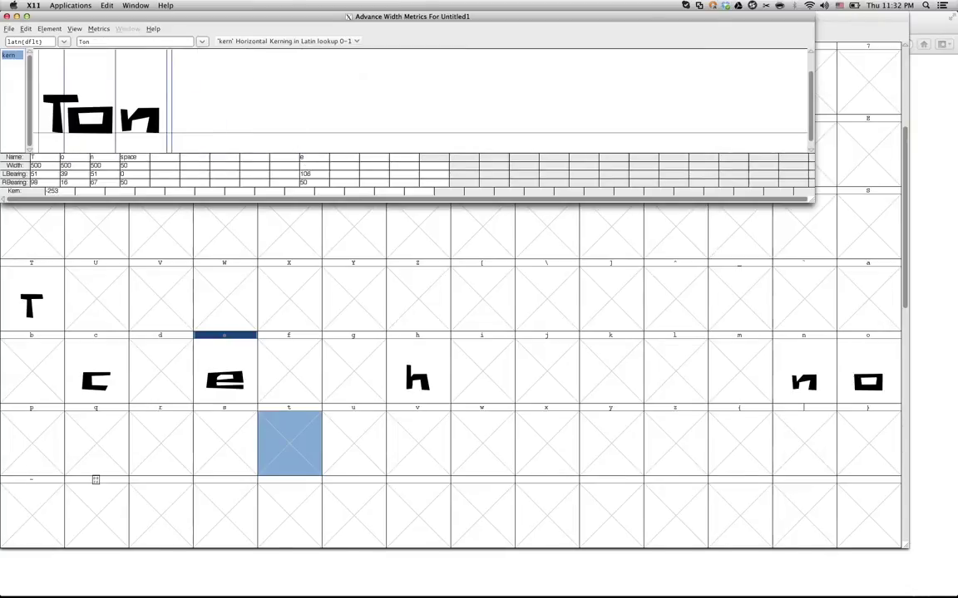
pyautogui.write('e')
pyautogui.press('BackSpace')
pyautogui.press('BackSpace')
pyautogui.press('BackSpace')
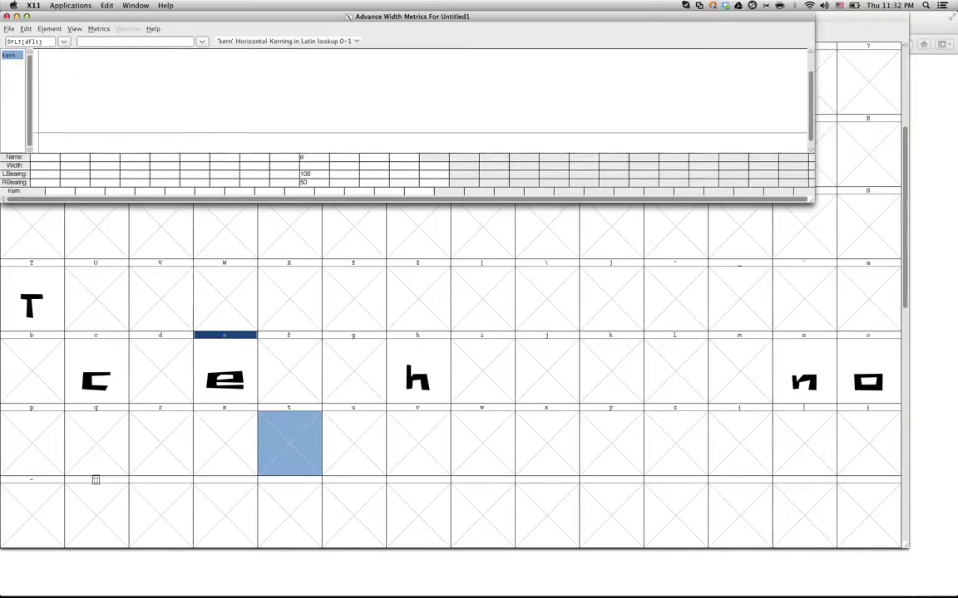
pyautogui.write('Ten Ton')
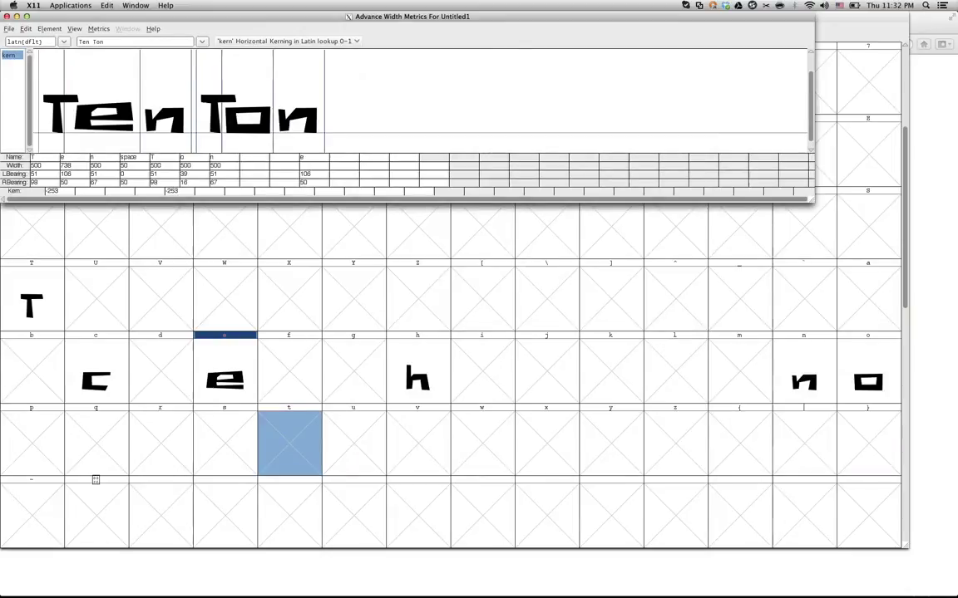
pyautogui.write(' Tch')
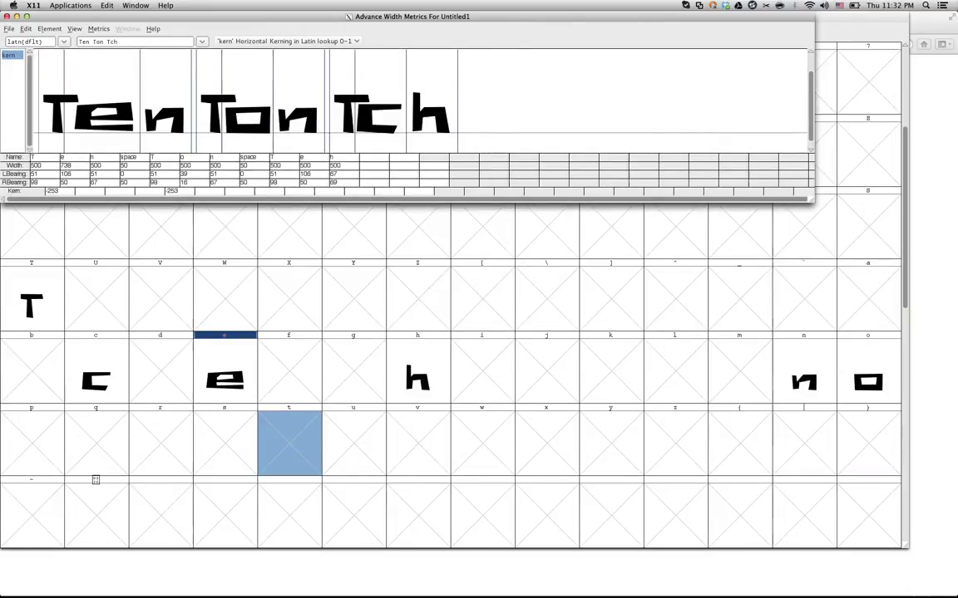
pyautogui.write(' Tch')
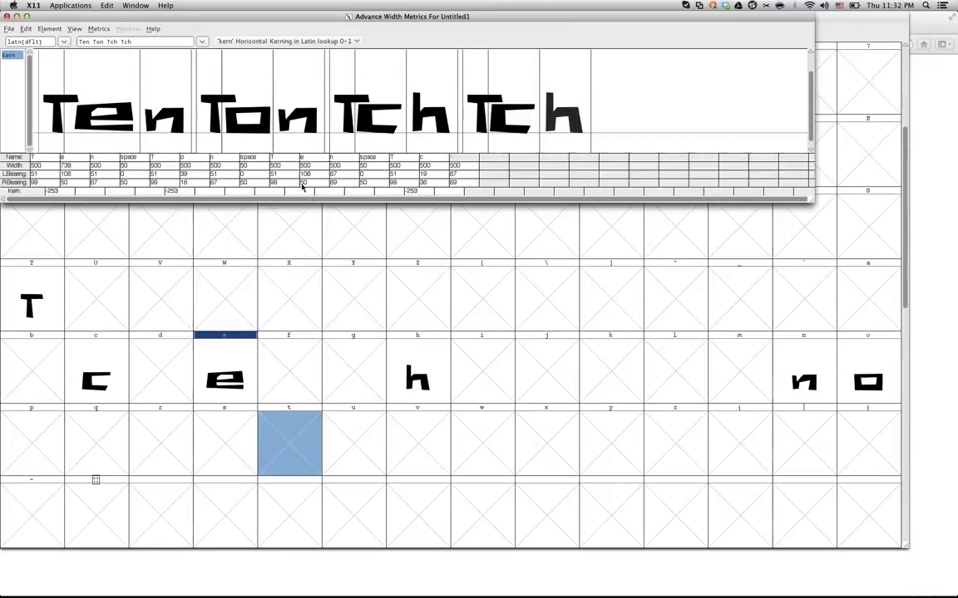
pyautogui.press('BackSpace')
pyautogui.press('BackSpace')
pyautogui.press('BackSpace')
pyautogui.press('BackSpace')
pyautogui.press('BackSpace')
pyautogui.press('BackSpace')
pyautogui.press('BackSpace')
pyautogui.press('BackSpace')
pyautogui.press('BackSpace')
pyautogui.press('BackSpace')
pyautogui.press('BackSpace')
pyautogui.press('BackSpace')
pyautogui.press('BackSpace')
pyautogui.press('BackSpace')
pyautogui.press('BackSpace')
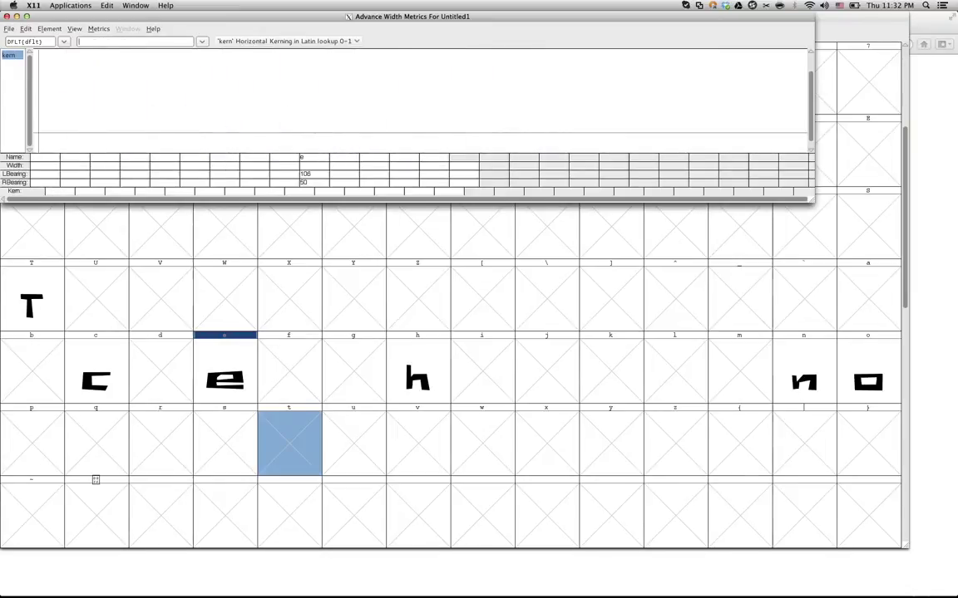
pyautogui.write('Ten T')
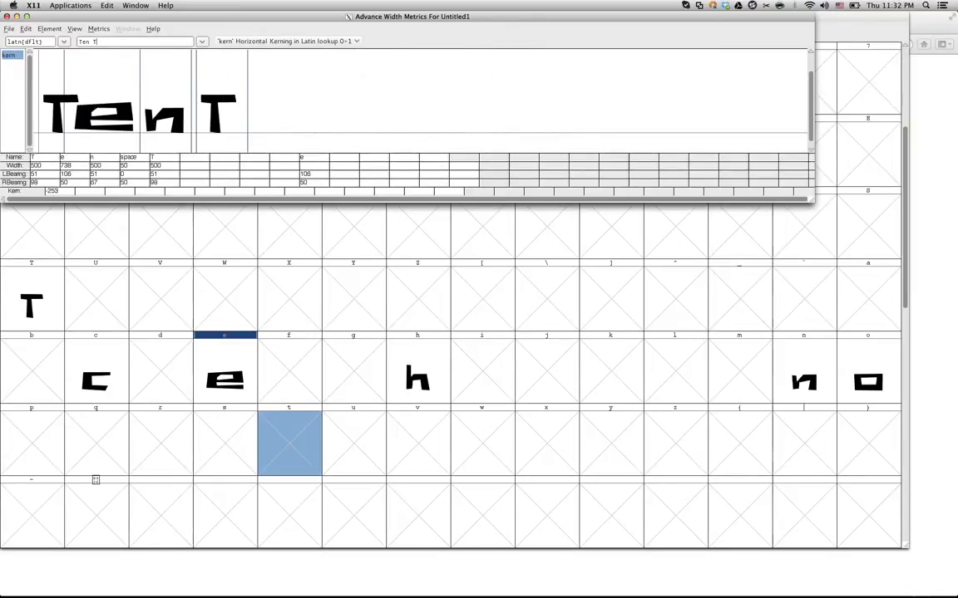
pyautogui.write('on Te')
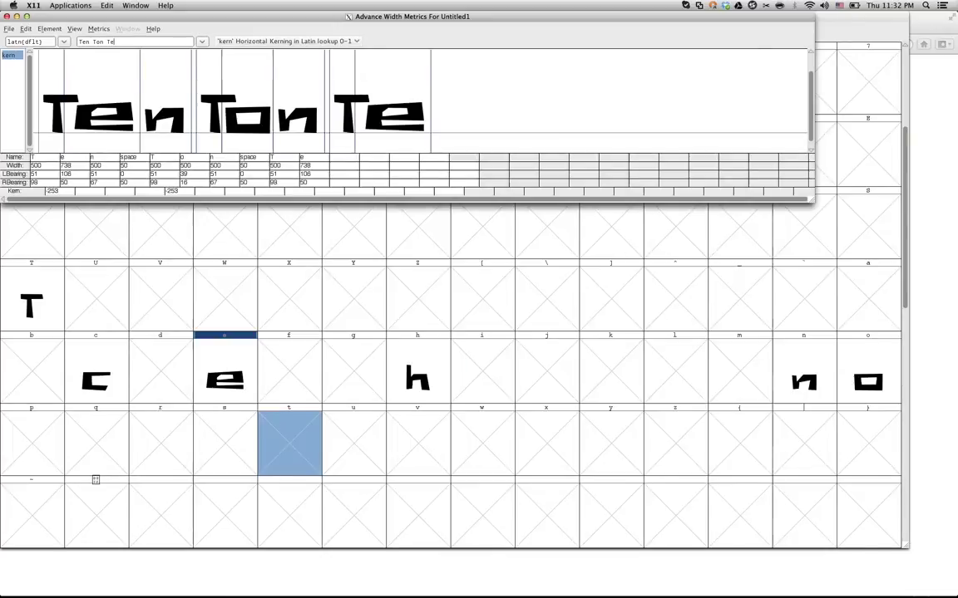
pyautogui.write('n')
# Step: Close the old metrics window and open a new one previewing 'Ten Ton Tch'
pyautogui.click(6, 17)
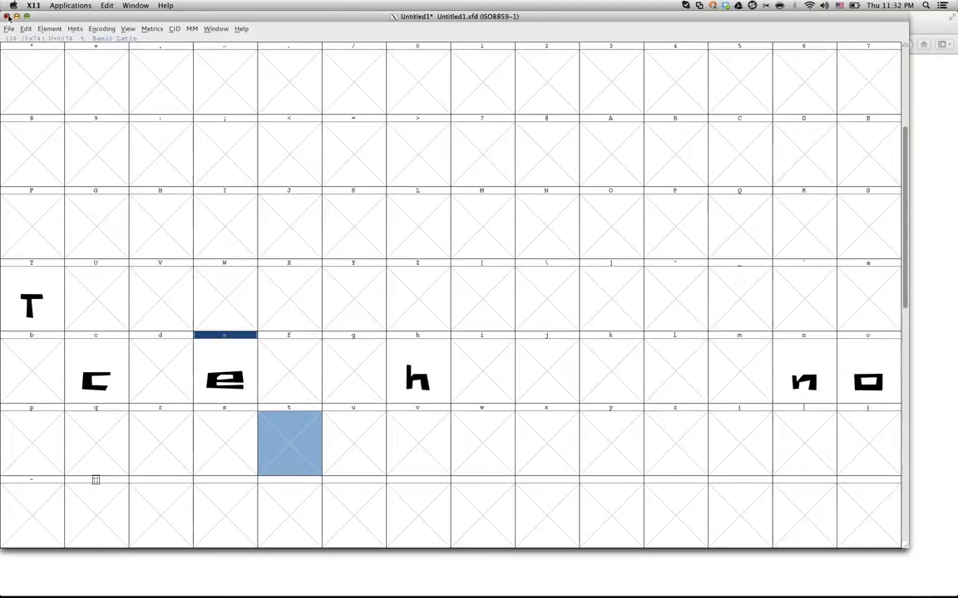
pyautogui.click(200, 29)
pyautogui.moveTo(216, 30)
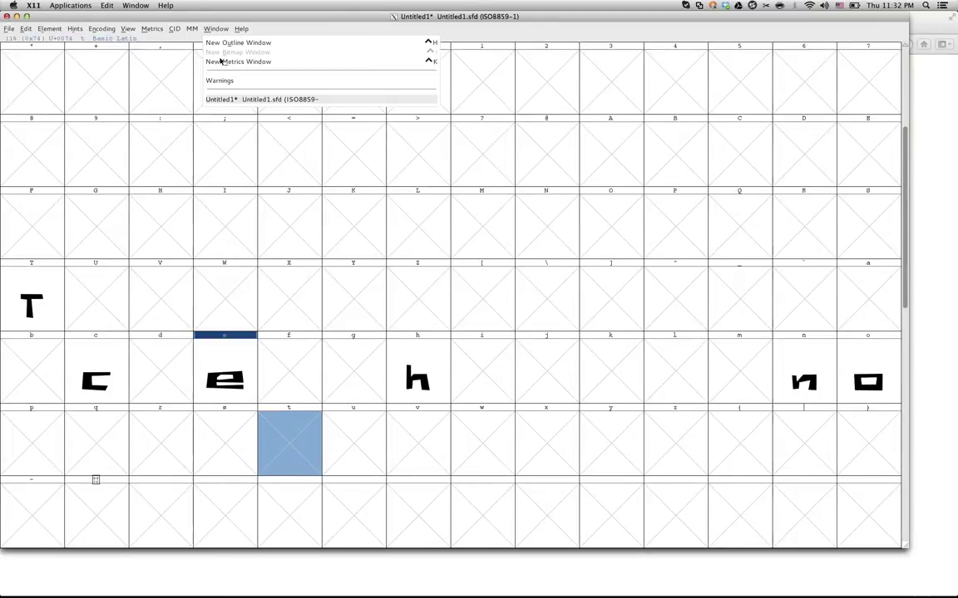
pyautogui.click(237, 62)
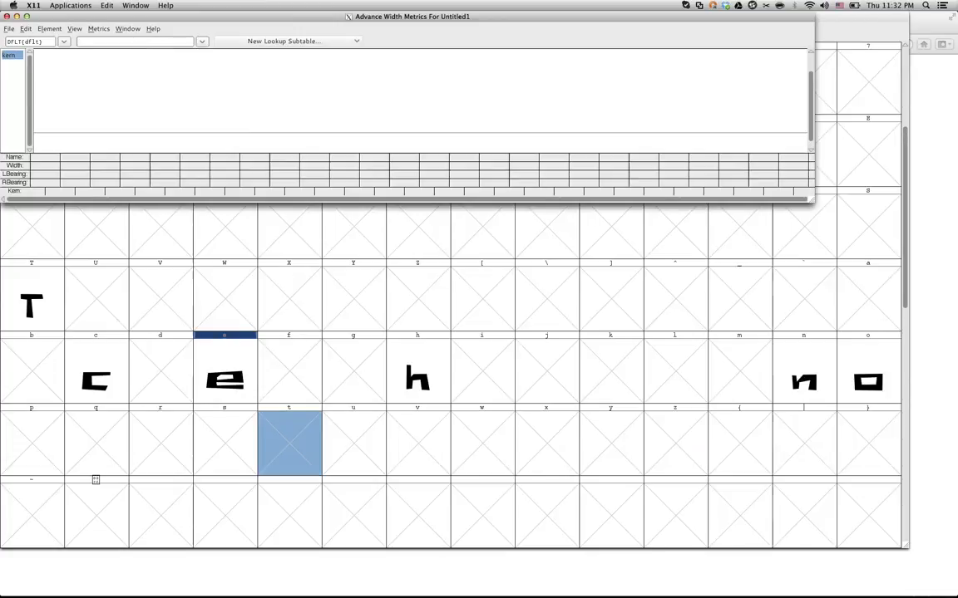
pyautogui.write('T')
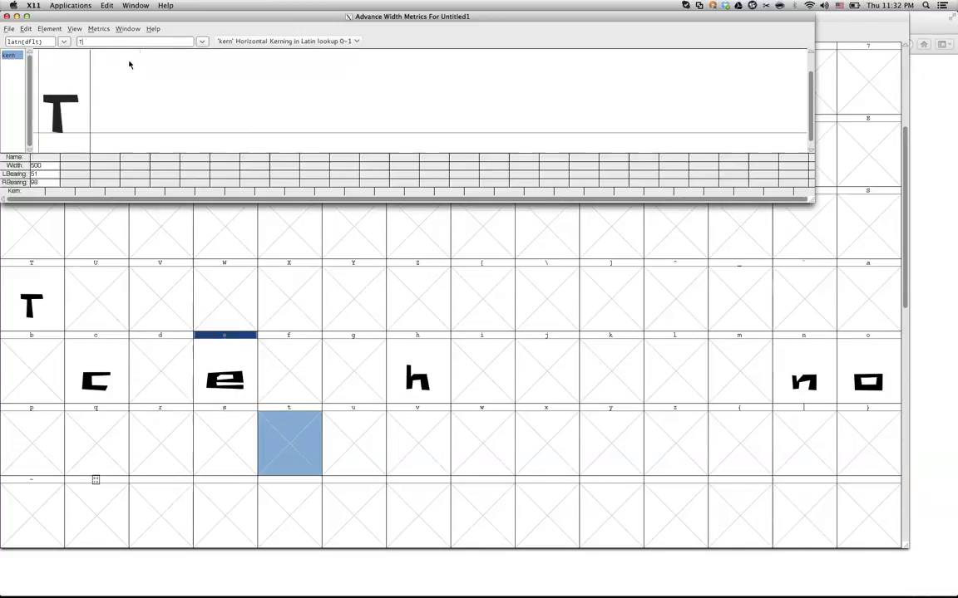
pyautogui.write('en Ton Tch')
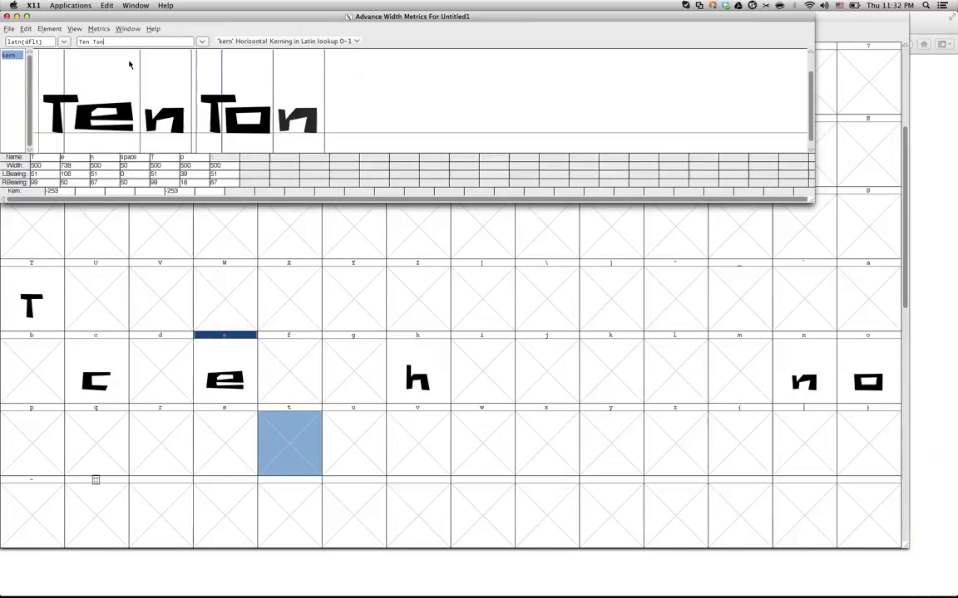